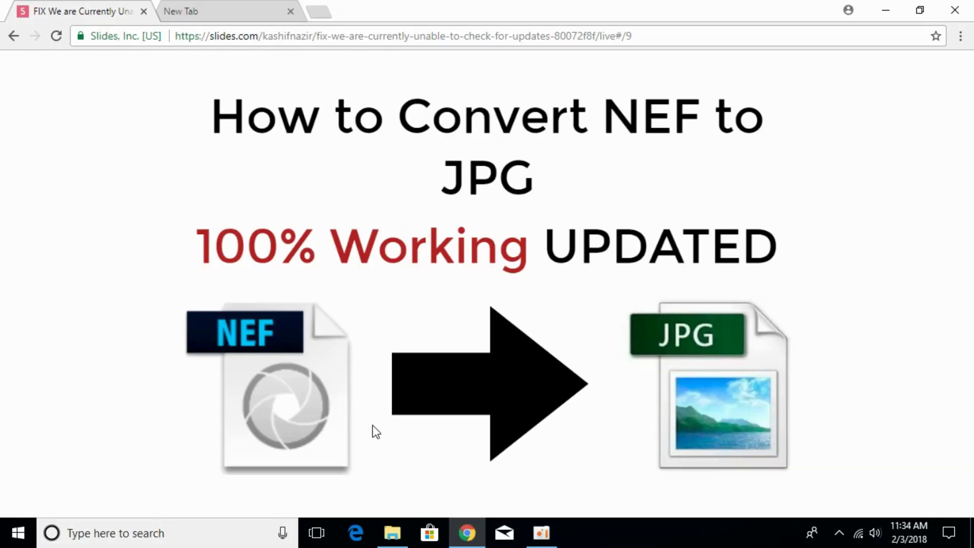
Check the properties of _DSC4206.NEF in Downloads (10.8 MB NEF) and close them unchanged.
{"action": "left_click", "coordinate": [392, 533]}
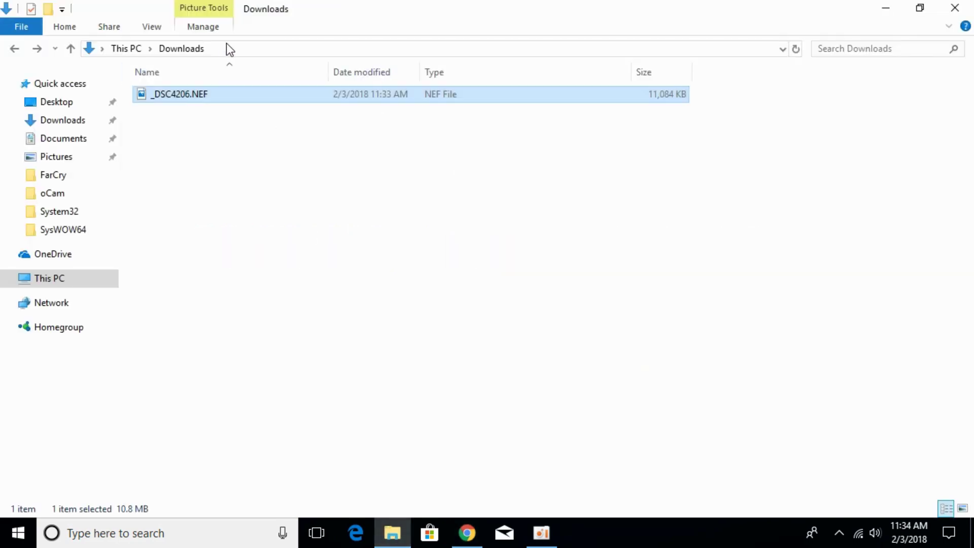
{"action": "right_click", "coordinate": [204, 101]}
{"action": "left_click", "coordinate": [278, 418]}
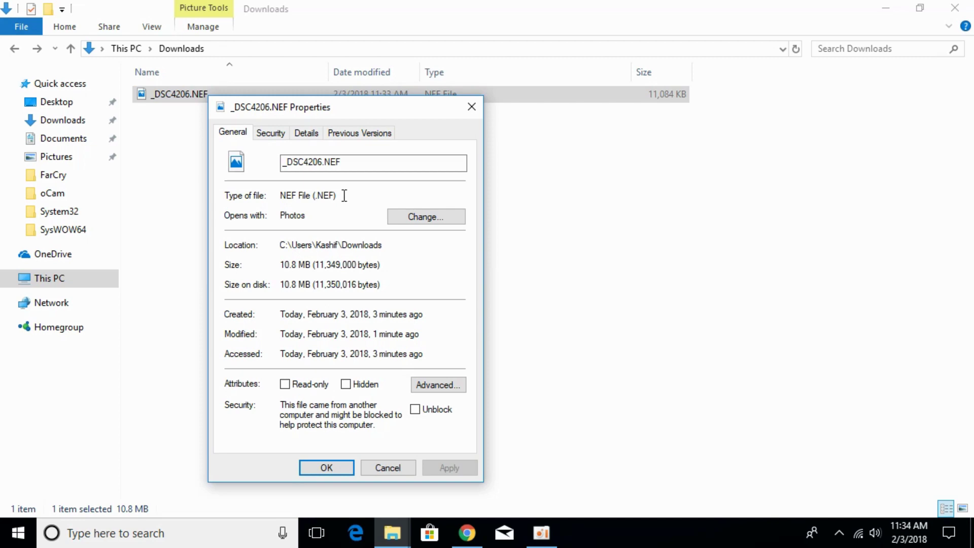
{"action": "left_click", "coordinate": [376, 467]}
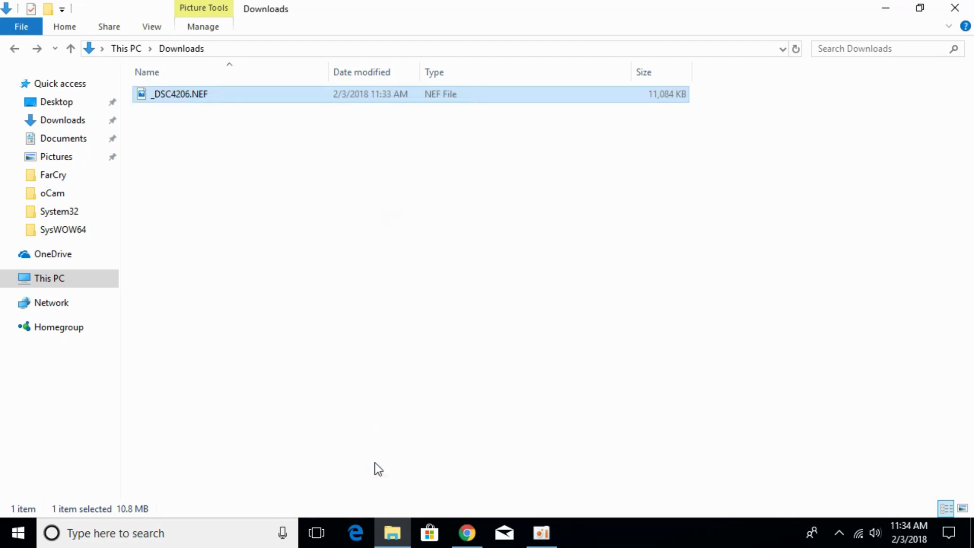
Search Google for 'raw pic io' in a new tab and load the raw.pics.io converter site.
{"action": "mouse_move", "coordinate": [467, 534]}
{"action": "left_click", "coordinate": [467, 525]}
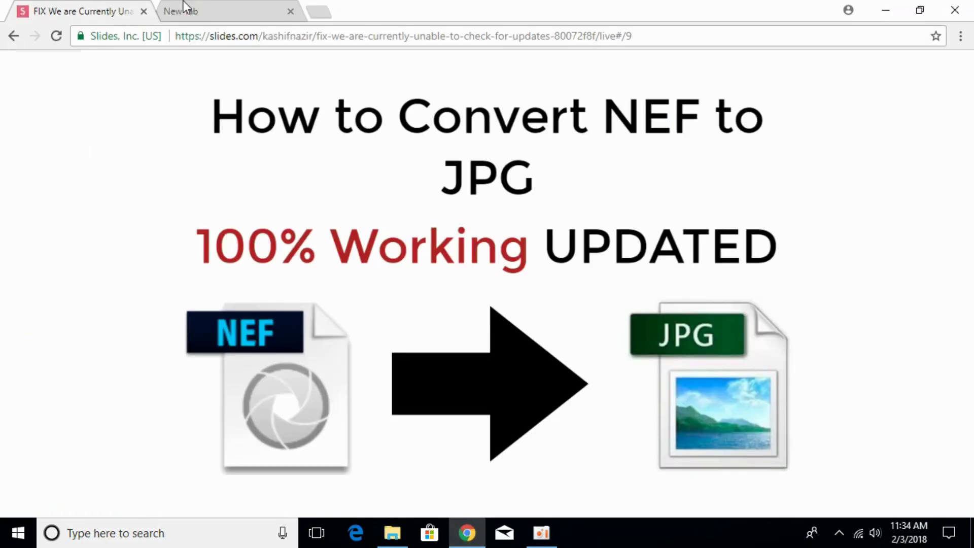
{"action": "left_click", "coordinate": [209, 4]}
{"action": "type", "text": "r"}
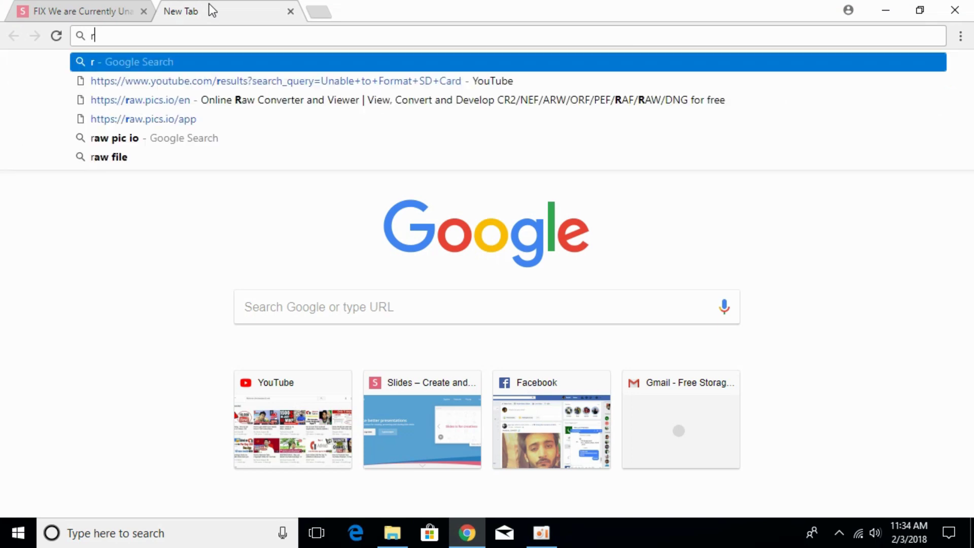
{"action": "type", "text": "aw"}
{"action": "key", "text": "BackSpace"}
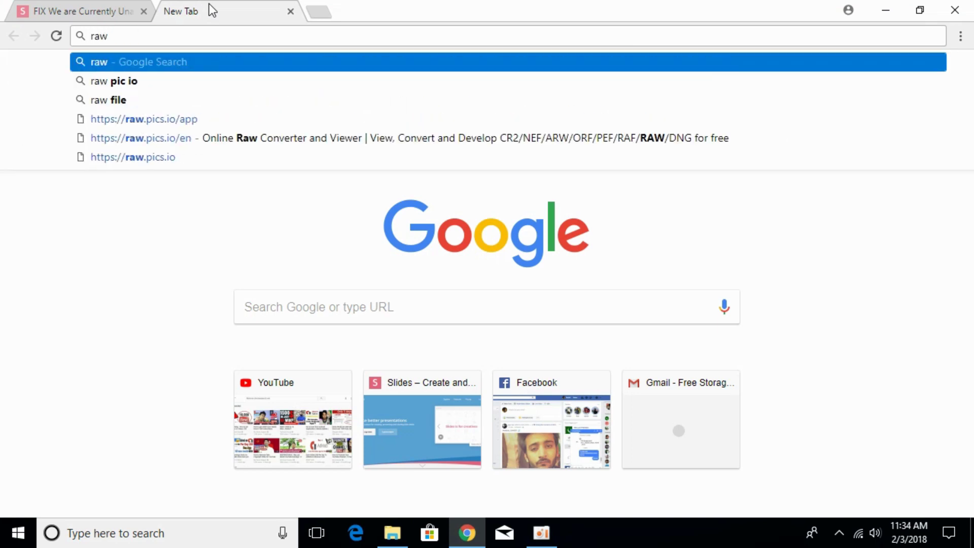
{"action": "type", "text": "pi"}
{"action": "key", "text": "BackSpace"}
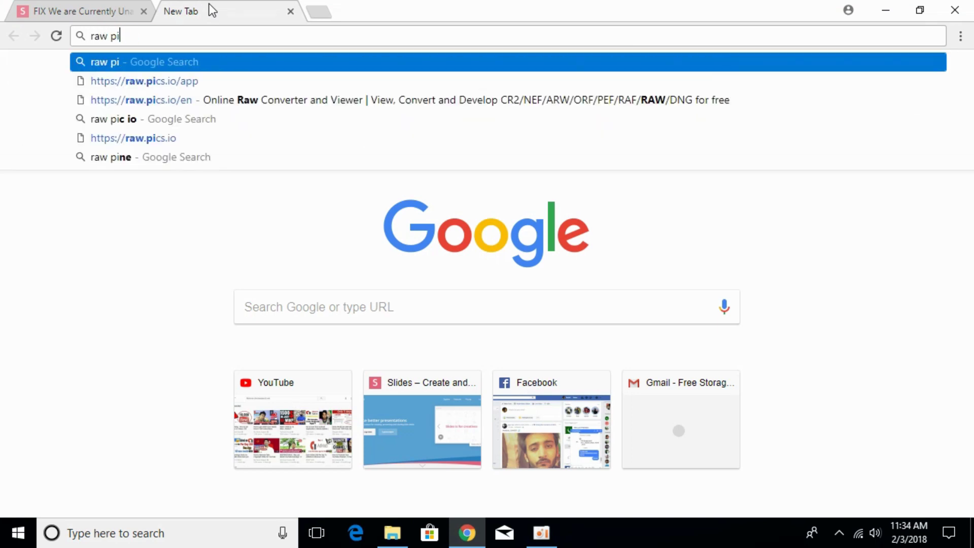
{"action": "type", "text": "c io"}
{"action": "key", "text": "Return"}
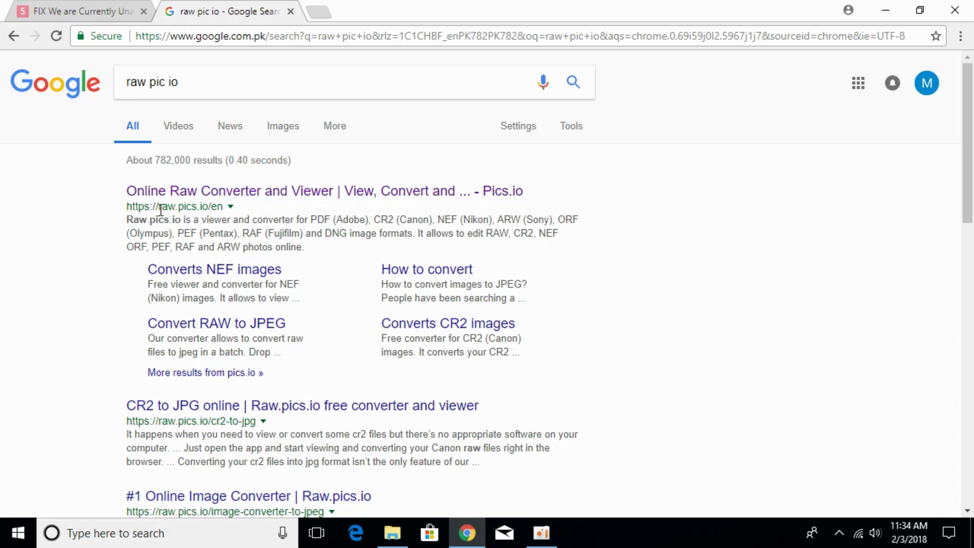
{"action": "left_click", "coordinate": [220, 190]}
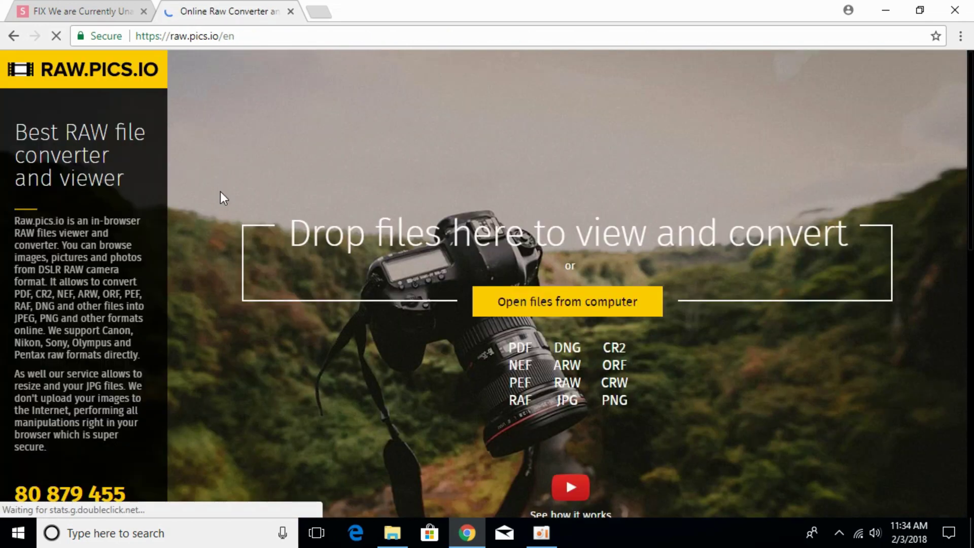
Load _DSC4206.NEF from the computer into the raw.pics.io converter.
{"action": "left_click", "coordinate": [573, 304]}
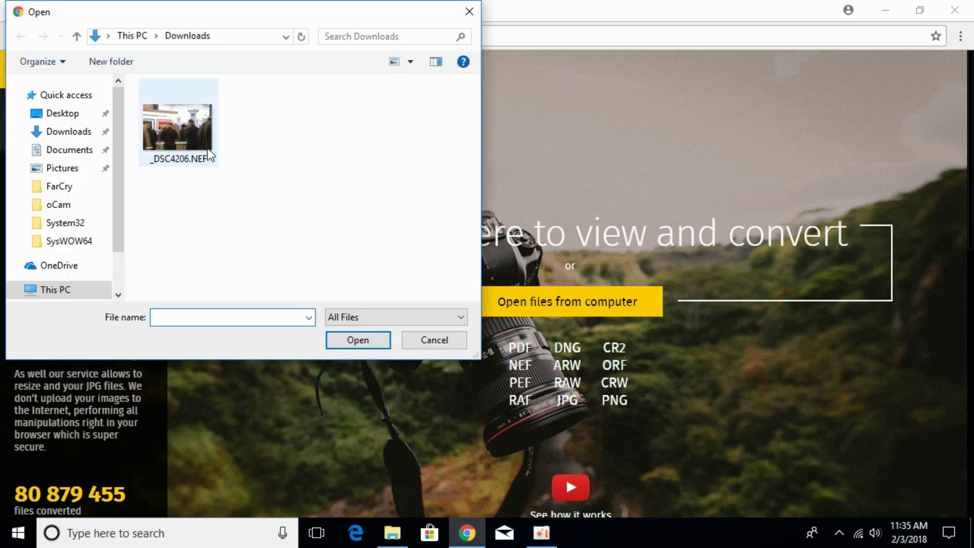
{"action": "left_click", "coordinate": [182, 150]}
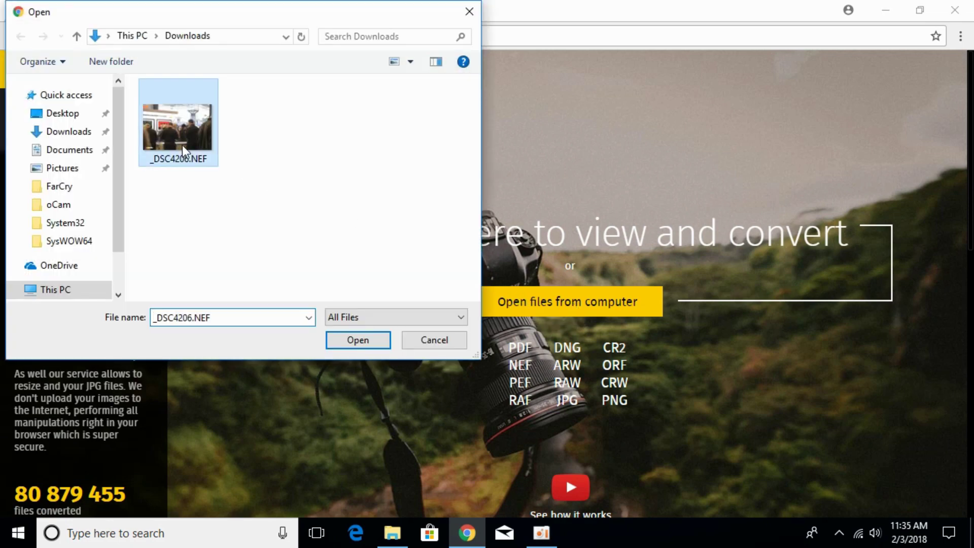
{"action": "left_click", "coordinate": [352, 340]}
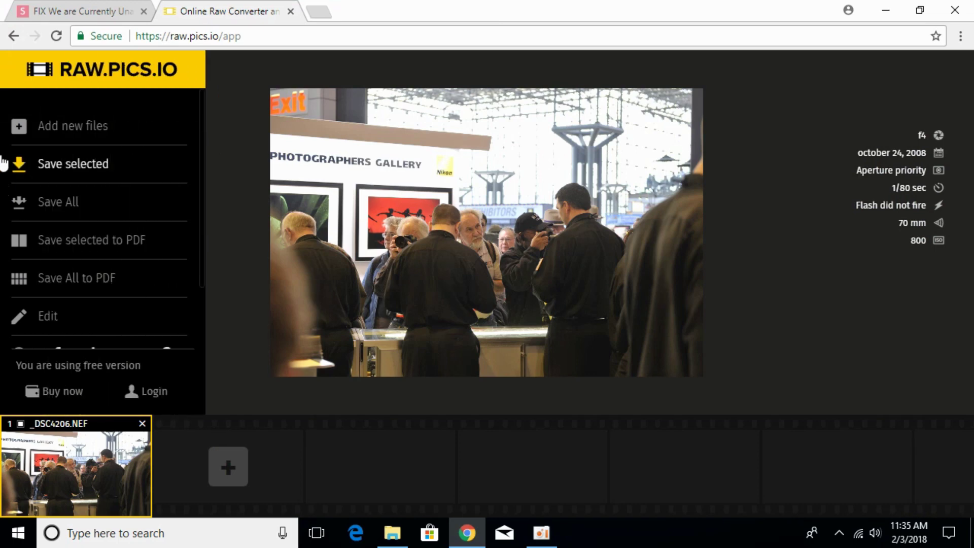
Start saving the photo, naming the file 'bar' and keeping jpg as the output type.
{"action": "left_click", "coordinate": [75, 169]}
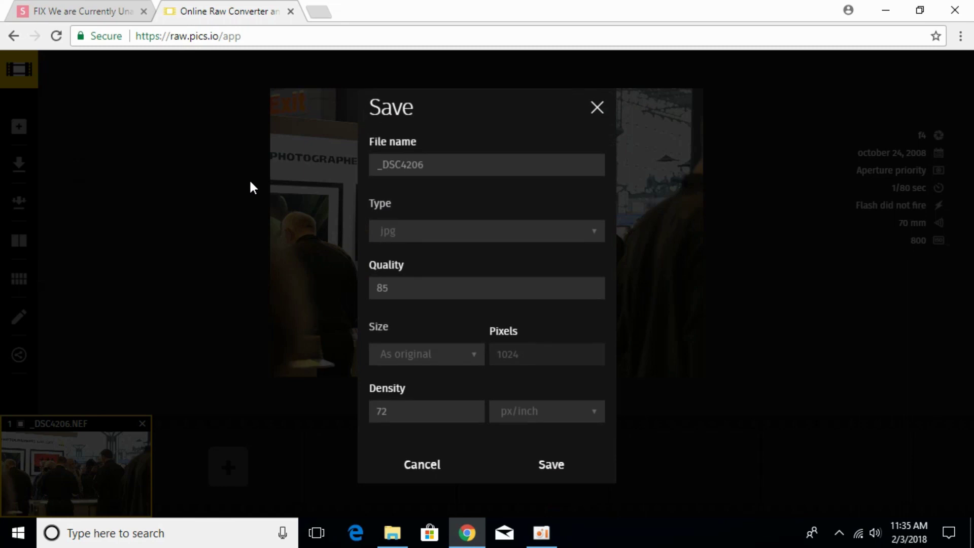
{"action": "left_click_drag", "start_coordinate": [446, 166], "coordinate": [361, 171]}
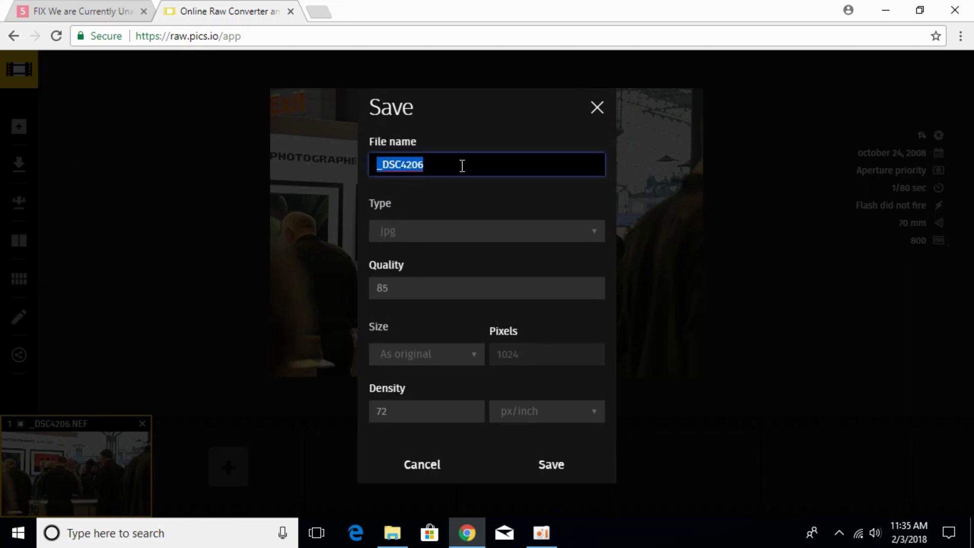
{"action": "type", "text": "bar"}
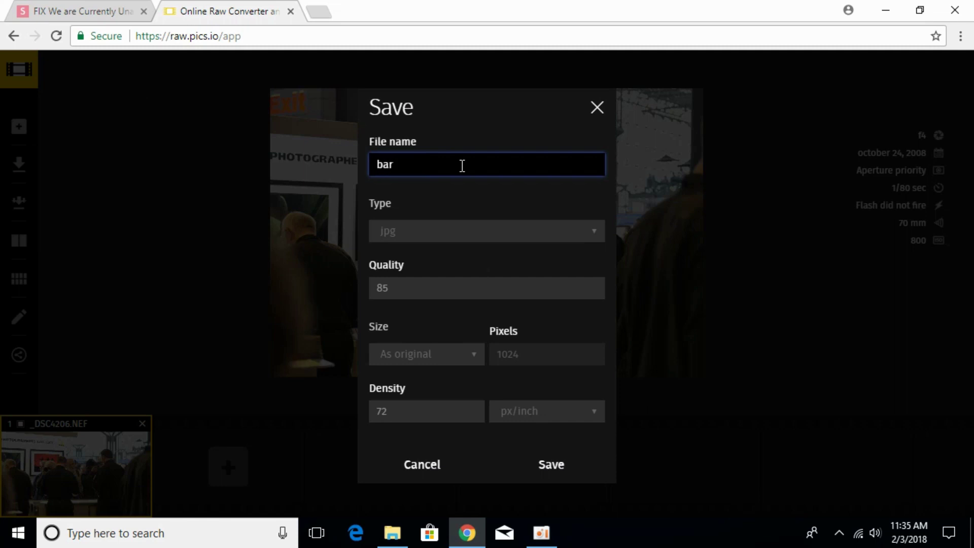
{"action": "left_click", "coordinate": [441, 236]}
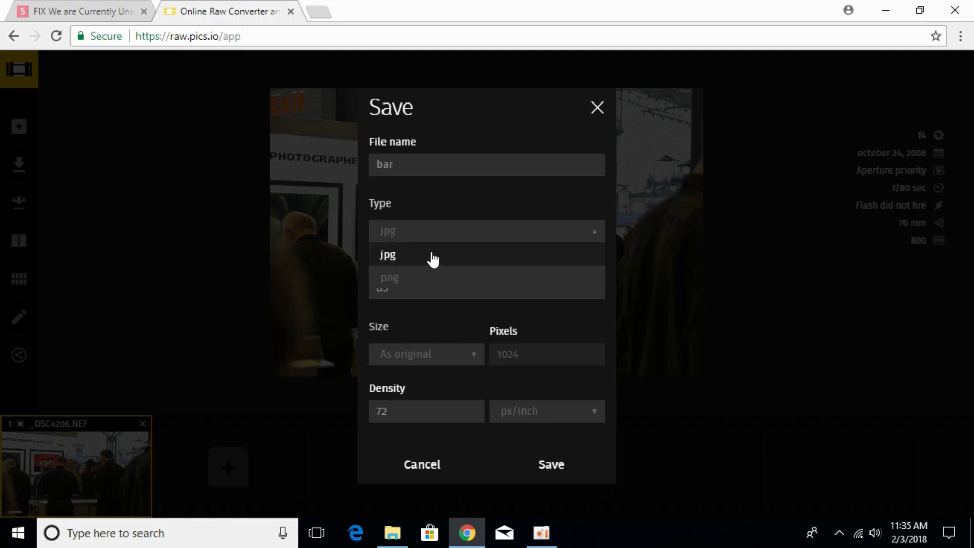
{"action": "left_click", "coordinate": [389, 256]}
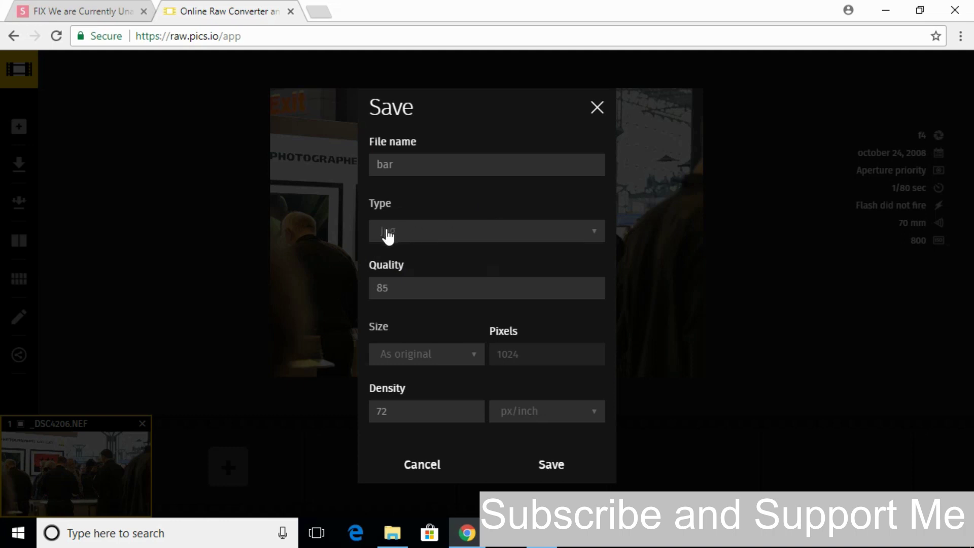
Set quality to 100, keep the original size, and convert the photo to bar.jpg.
{"action": "left_click", "coordinate": [424, 286]}
{"action": "key", "text": "ctrl+a"}
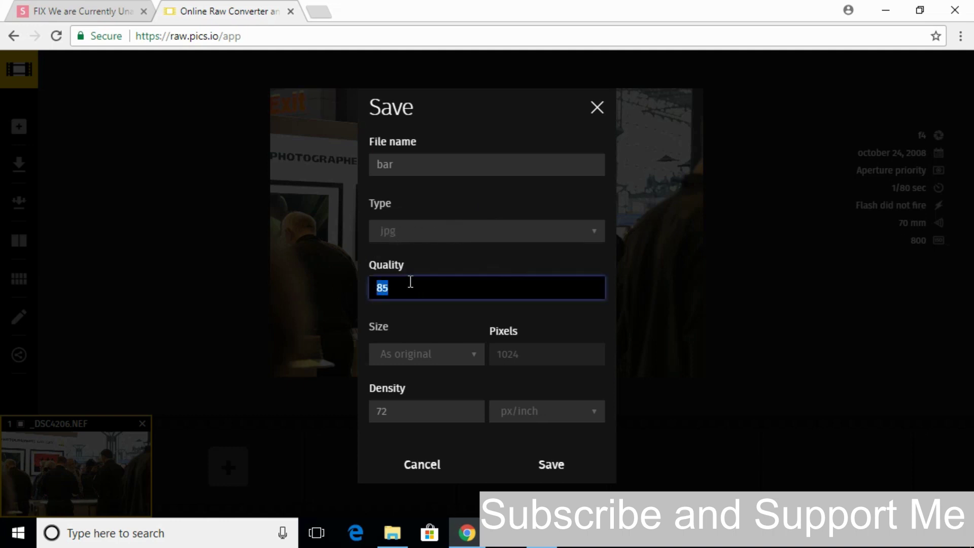
{"action": "type", "text": "100"}
{"action": "left_click", "coordinate": [514, 394]}
{"action": "left_click", "coordinate": [453, 363]}
{"action": "left_click", "coordinate": [411, 376]}
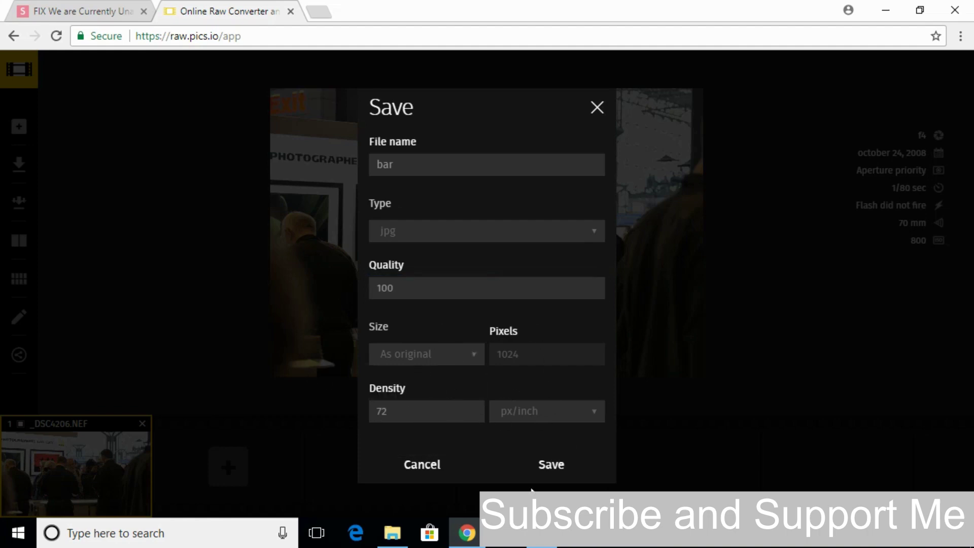
{"action": "left_click", "coordinate": [557, 469]}
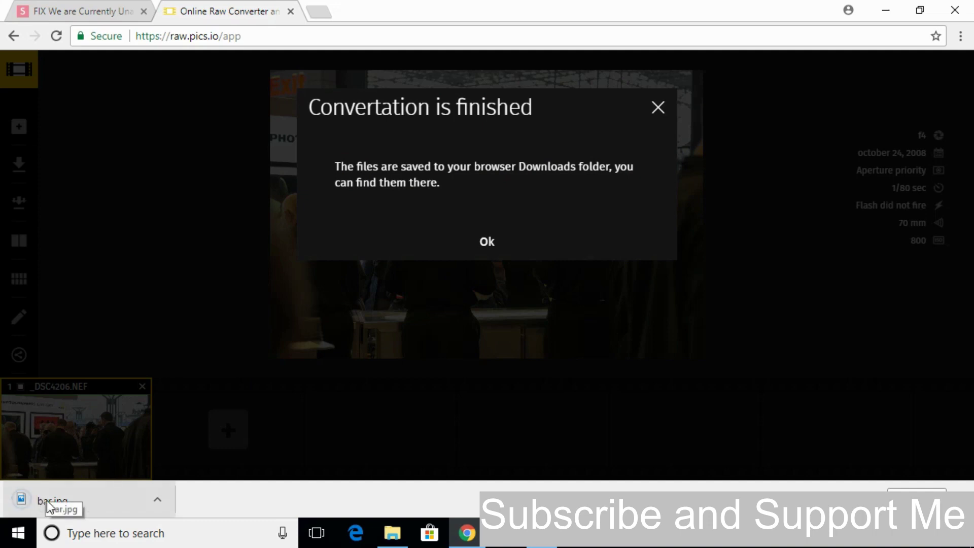
View the downloaded bar.jpg in Windows Photos and close the viewer.
{"action": "left_click", "coordinate": [80, 500]}
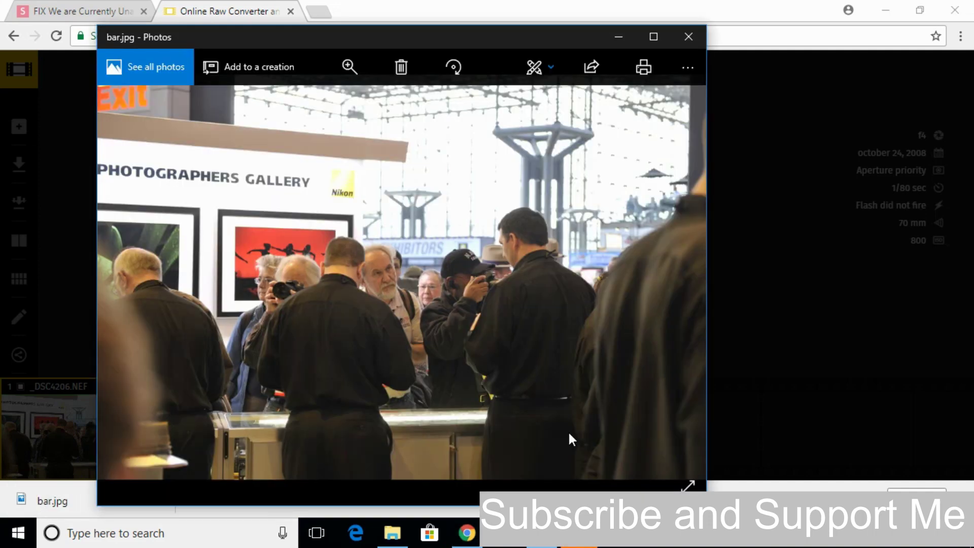
{"action": "left_click", "coordinate": [679, 44]}
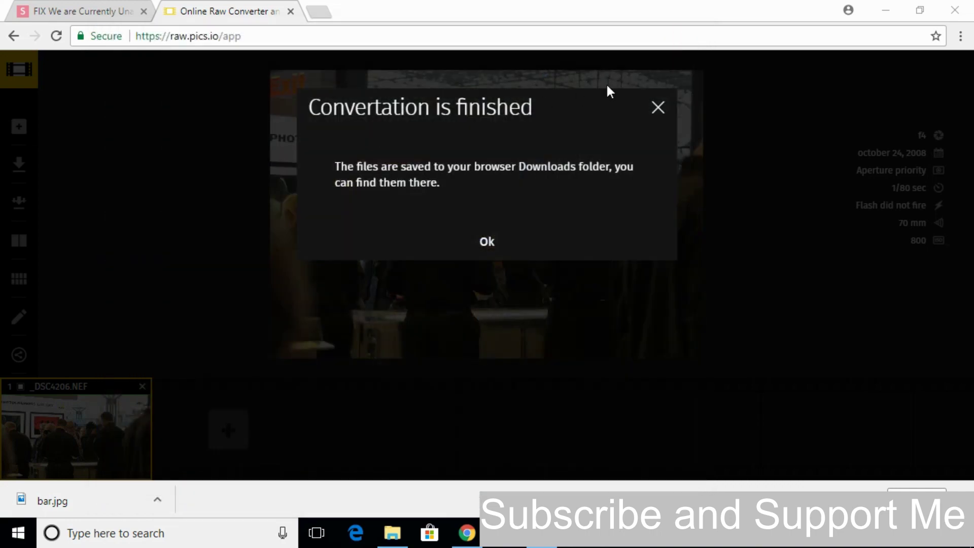
Dismiss the conversion-finished notice and close the Raw.pics.io converter tab.
{"action": "left_click", "coordinate": [660, 108]}
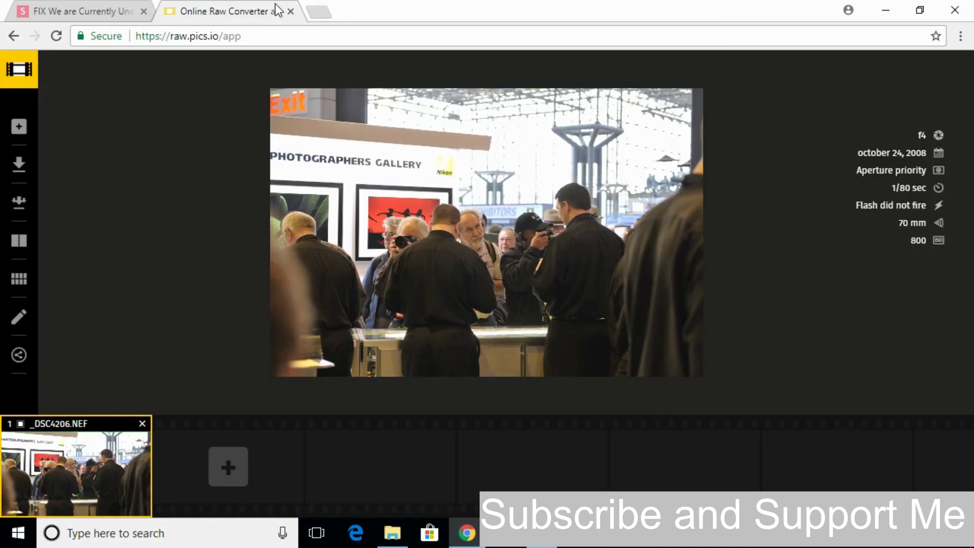
{"action": "left_click", "coordinate": [290, 11]}
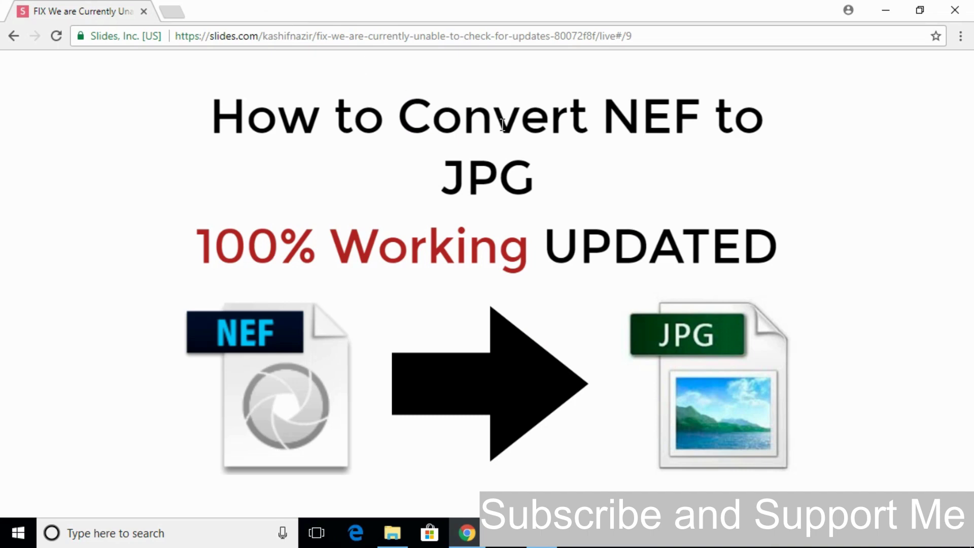